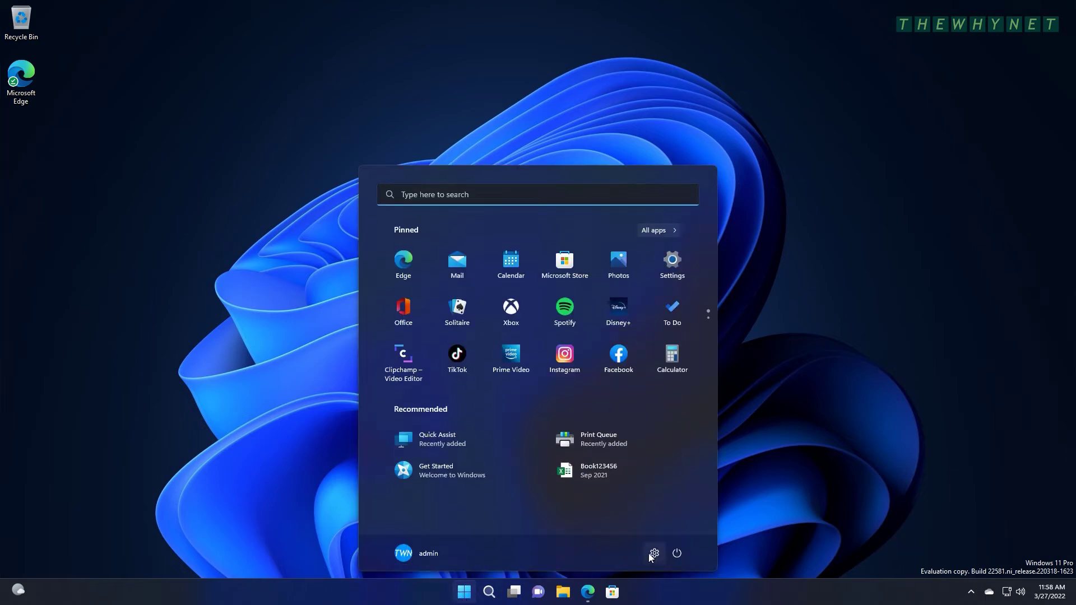
View the Windows Update settings page, then open the Docs ms-settings Update and security table in Edge
{"action": "left_click", "coordinate": [655, 554]}
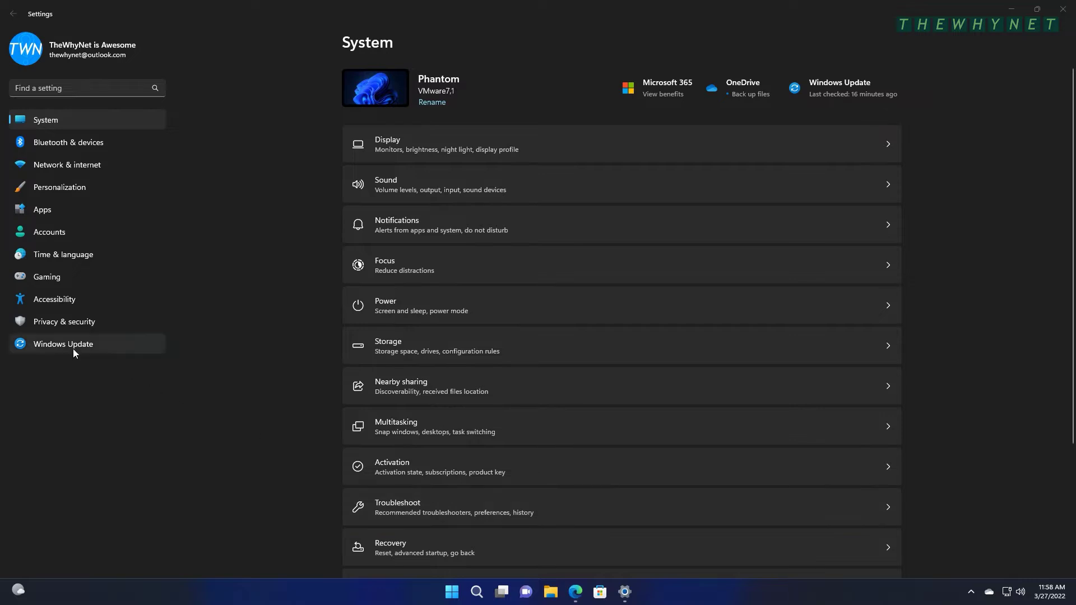
{"action": "left_click", "coordinate": [68, 345]}
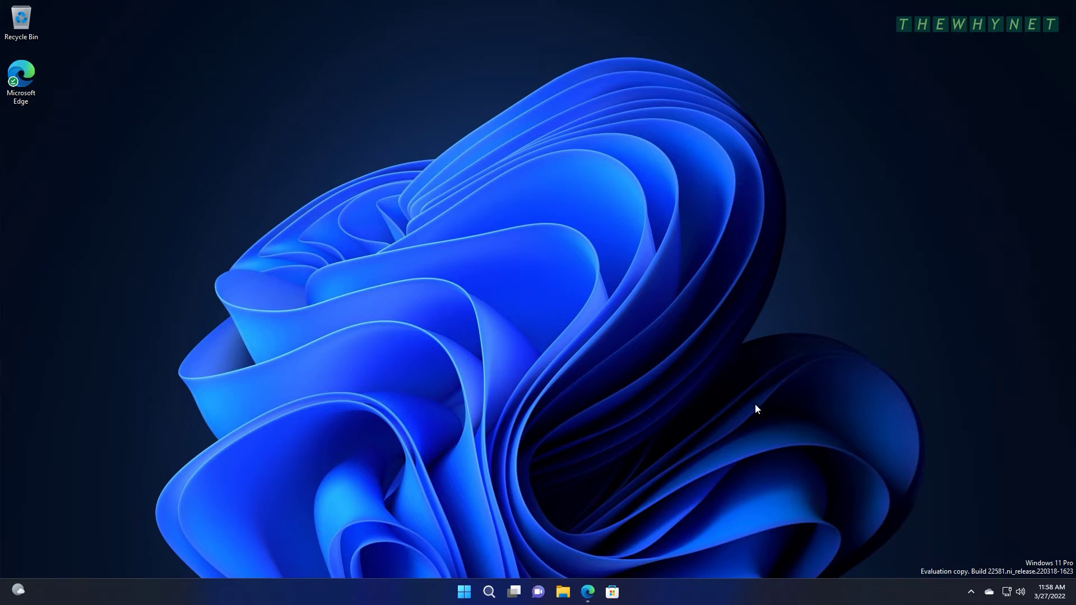
{"action": "left_click", "coordinate": [588, 592]}
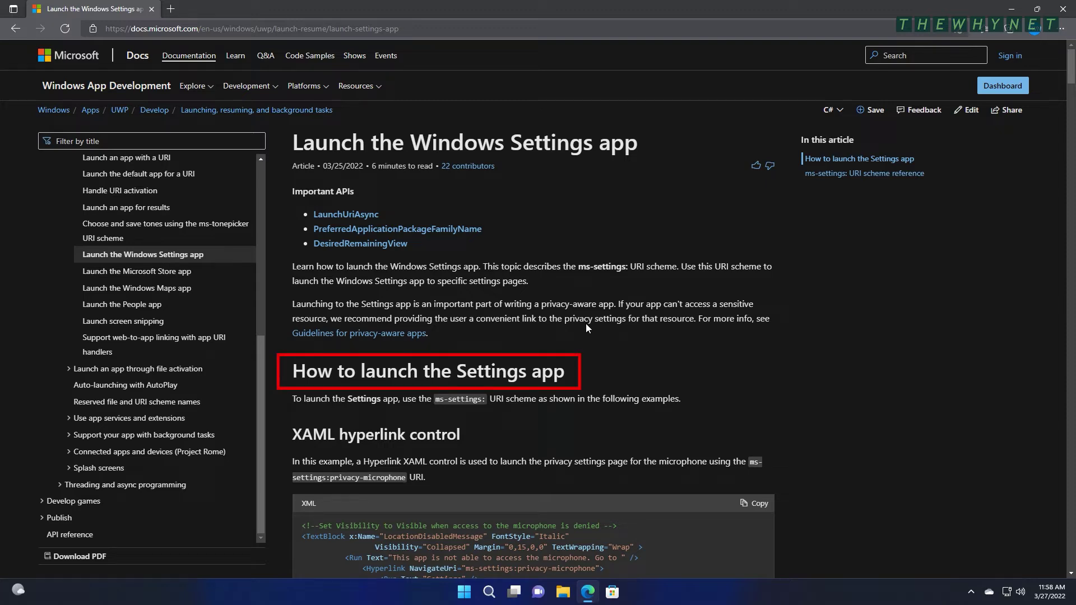
{"action": "scroll", "coordinate": [589, 313], "scroll_direction": "down", "scroll_amount": 5}
{"action": "scroll", "coordinate": [591, 304], "scroll_direction": "down", "scroll_amount": 5}
{"action": "scroll", "coordinate": [592, 306], "scroll_direction": "down", "scroll_amount": 4}
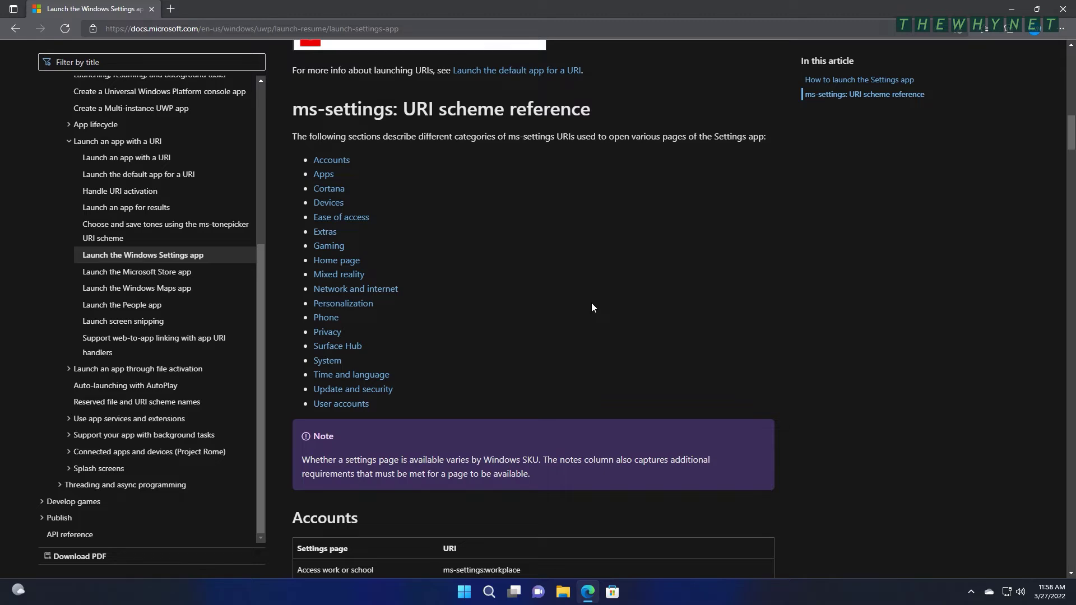
{"action": "left_click", "coordinate": [373, 389]}
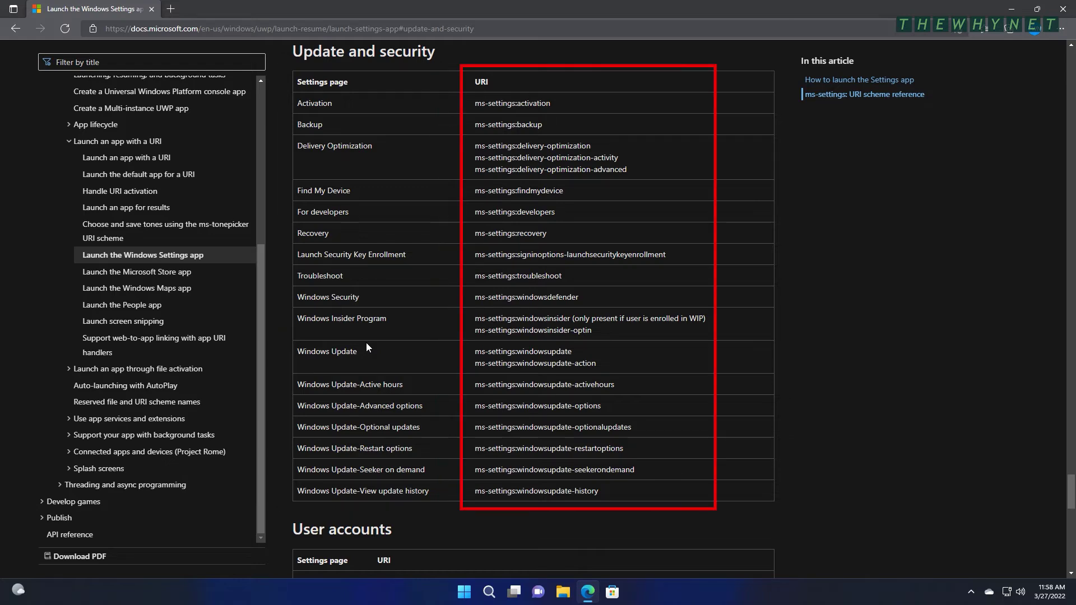
Select the ms-settings:windowsupdate URI and bring up its copy options
{"action": "left_click_drag", "start_coordinate": [475, 351], "coordinate": [572, 352]}
{"action": "left_click", "coordinate": [591, 335]}
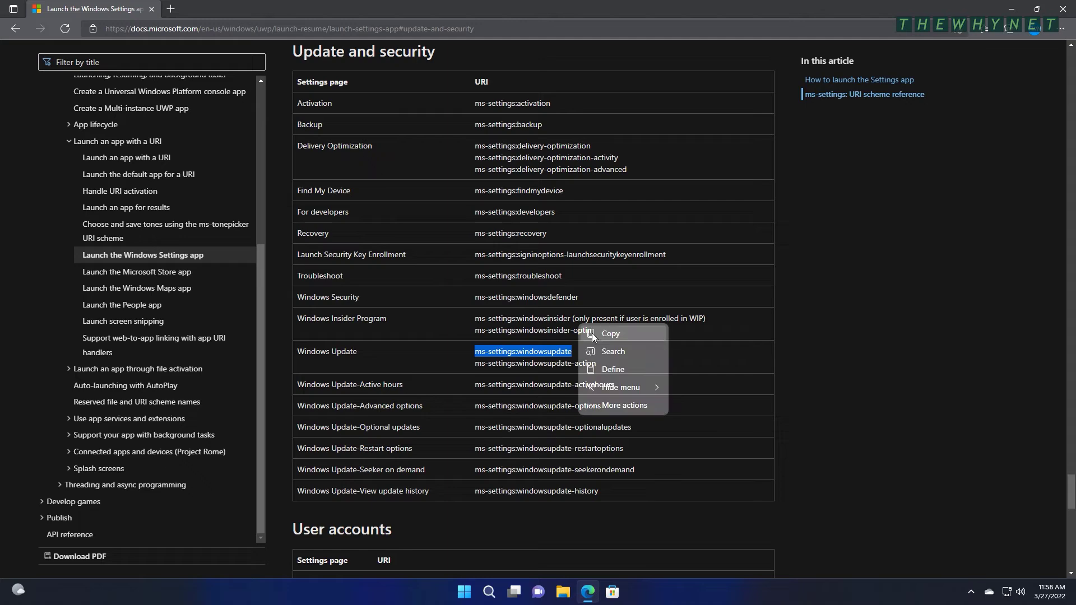
From the desktop, create a shortcut to ms-settings:windowsupdate named Windows Updates
{"action": "left_click", "coordinate": [1012, 9]}
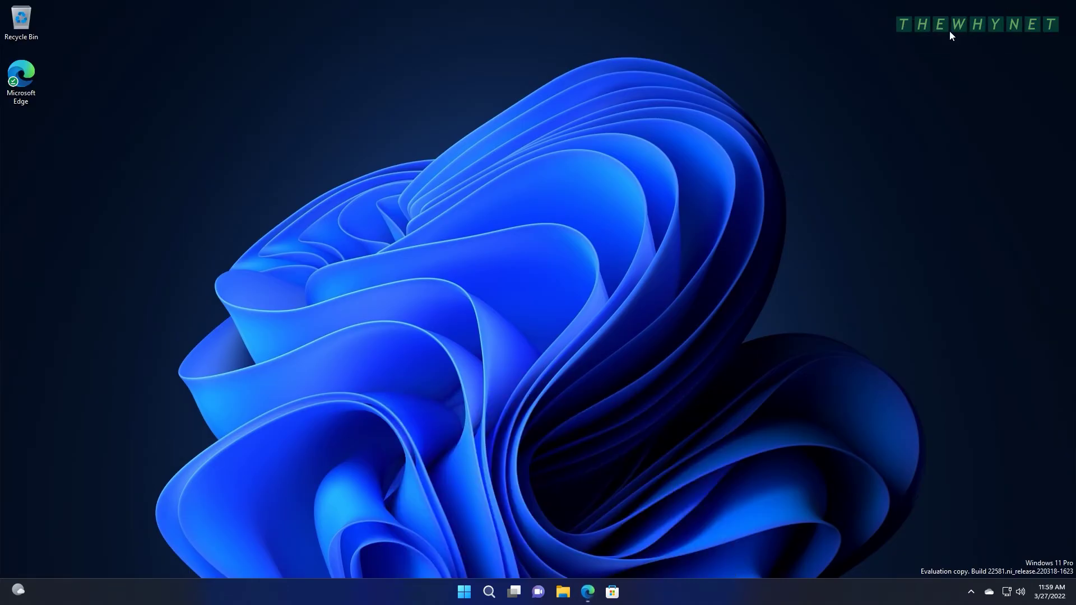
{"action": "right_click", "coordinate": [387, 74]}
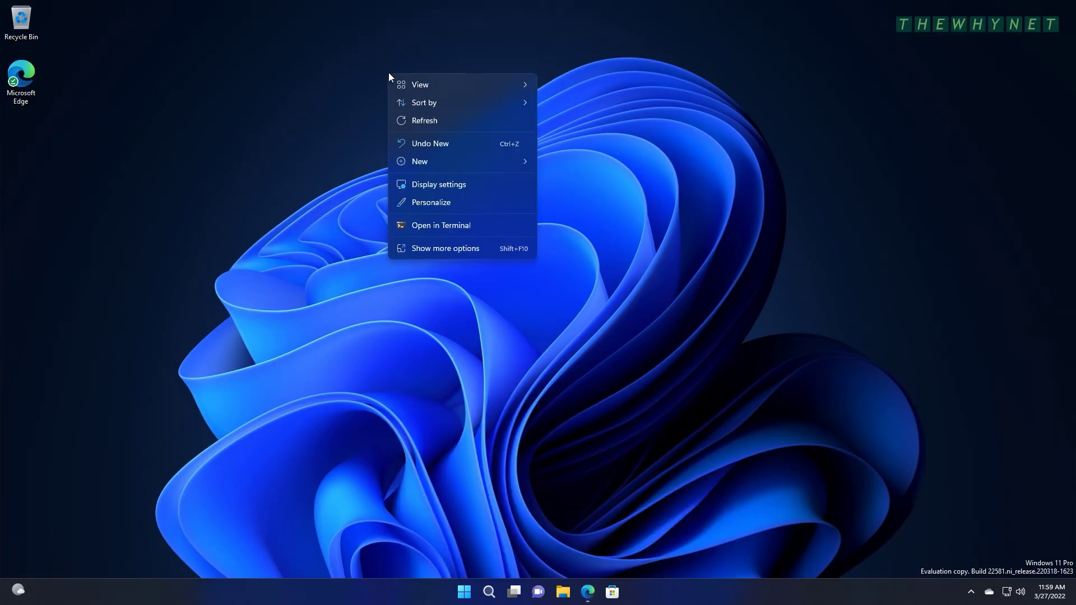
{"action": "mouse_move", "coordinate": [463, 162]}
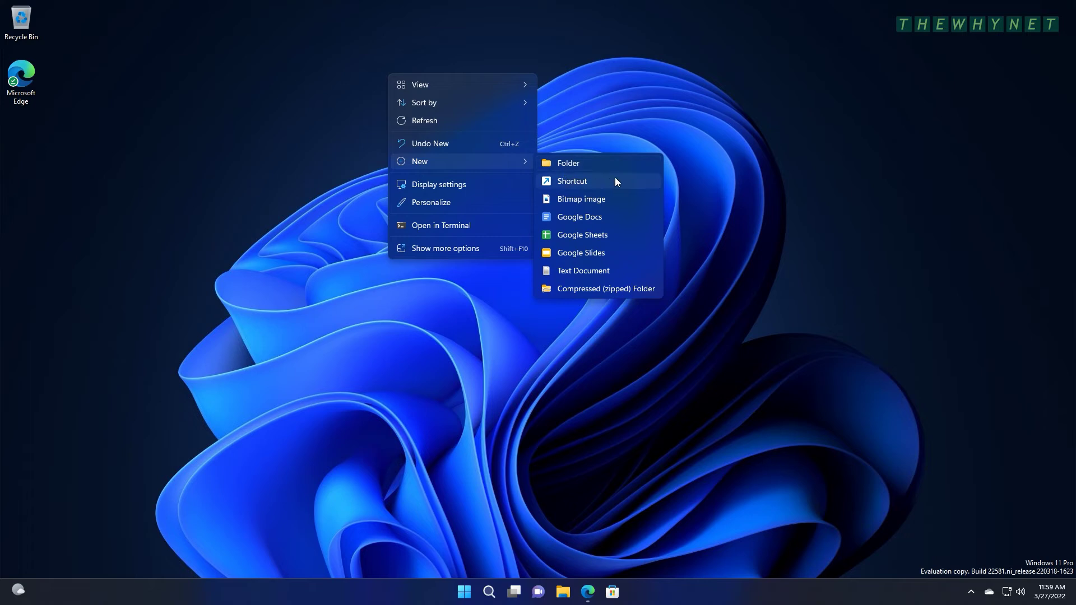
{"action": "left_click", "coordinate": [614, 180]}
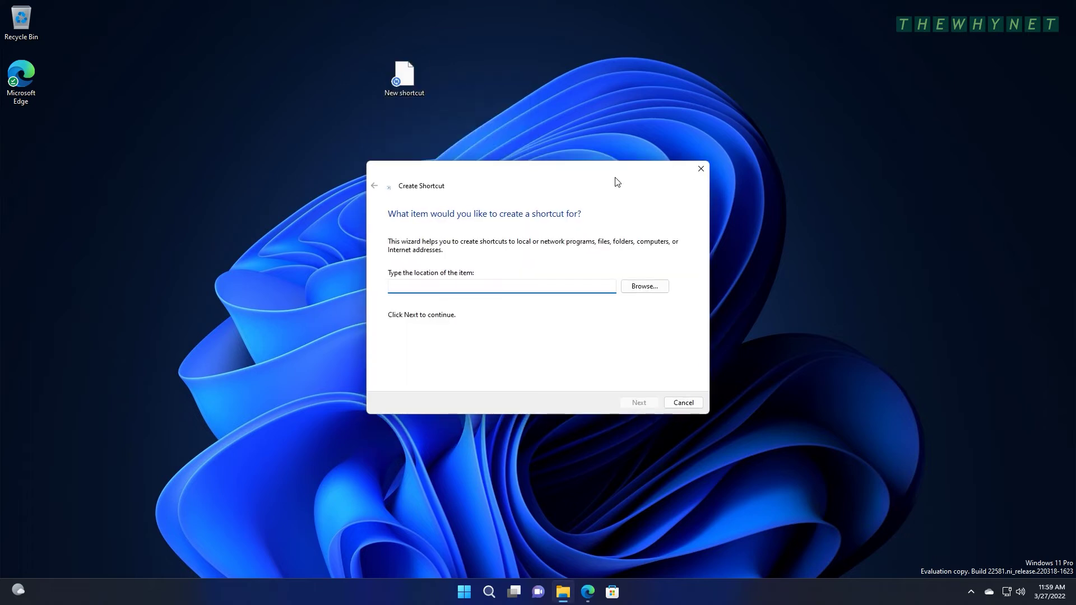
{"action": "type", "text": "ms-settings:windowsupdate"}
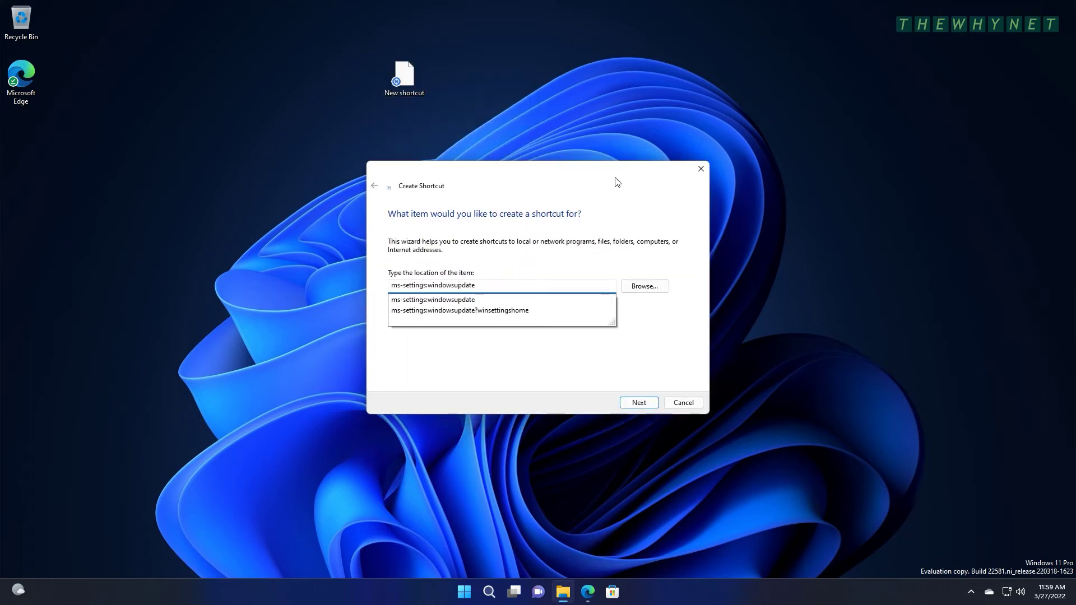
{"action": "key", "text": "Return"}
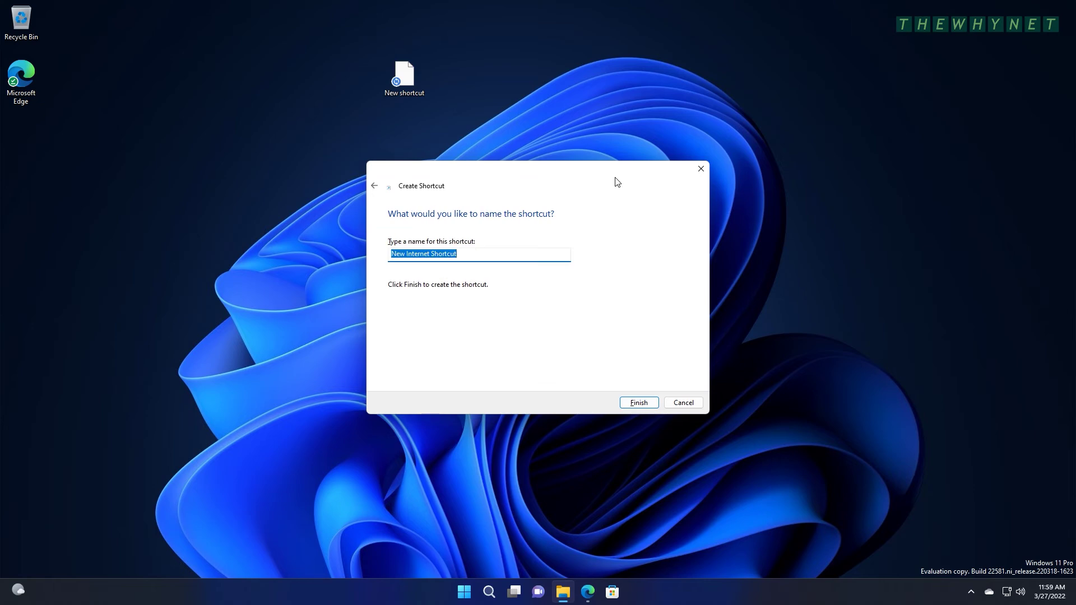
{"action": "type", "text": "Windows Up"}
{"action": "type", "text": "dates"}
{"action": "key", "text": "Return"}
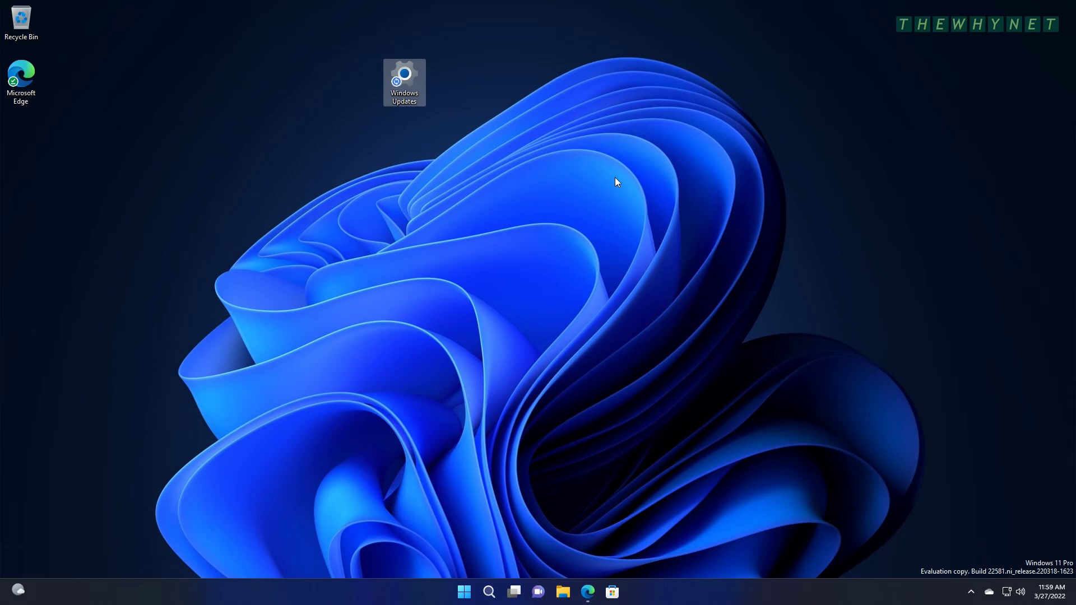
Test the Windows Updates shortcut, move it beside Recycle Bin, and launch it again
{"action": "double_click", "coordinate": [411, 77]}
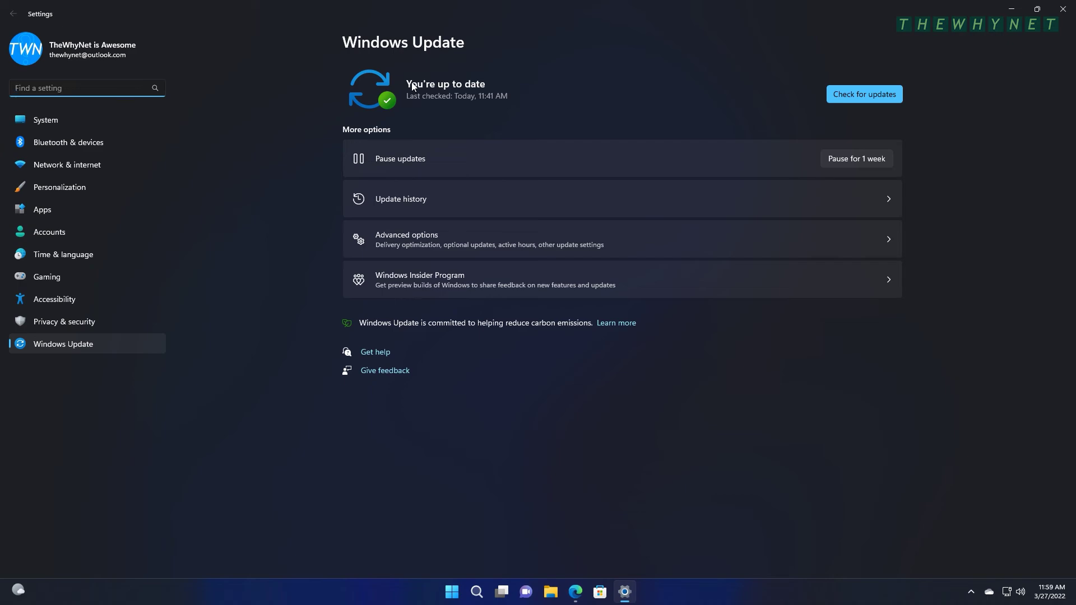
{"action": "left_click", "coordinate": [1064, 9]}
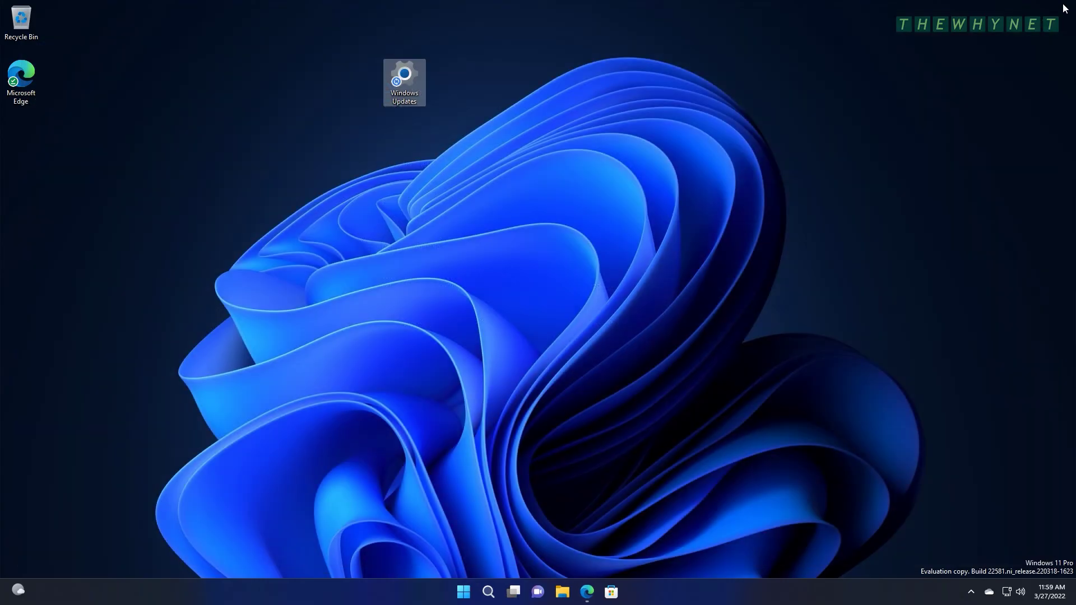
{"action": "left_click_drag", "start_coordinate": [414, 74], "coordinate": [72, 20]}
{"action": "double_click", "coordinate": [63, 17]}
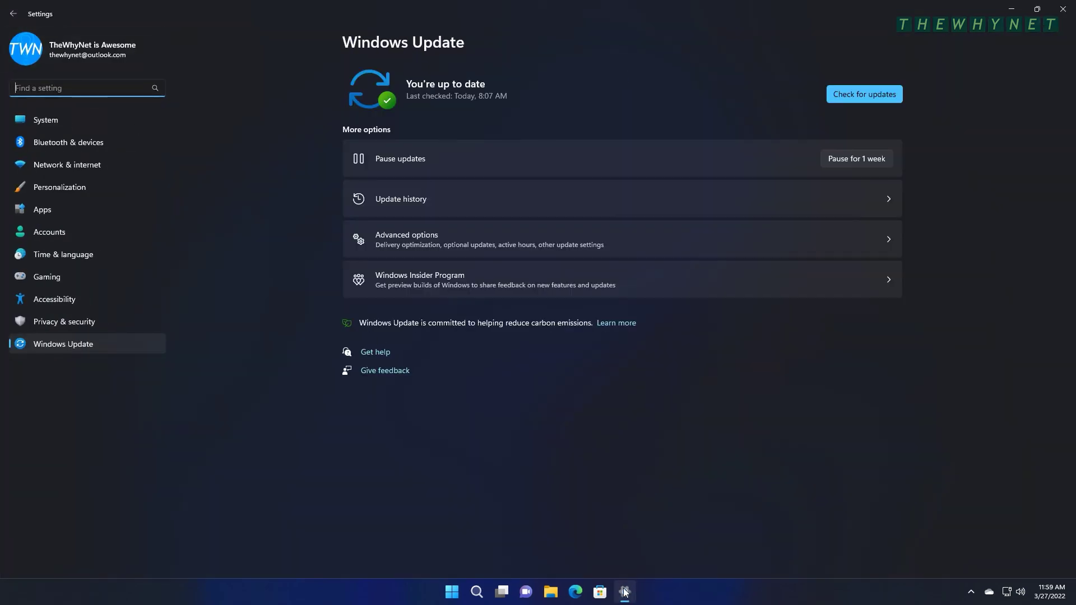
Pin Settings to the taskbar, close it, and reopen it from the pinned icon
{"action": "right_click", "coordinate": [625, 592]}
{"action": "left_click", "coordinate": [625, 543]}
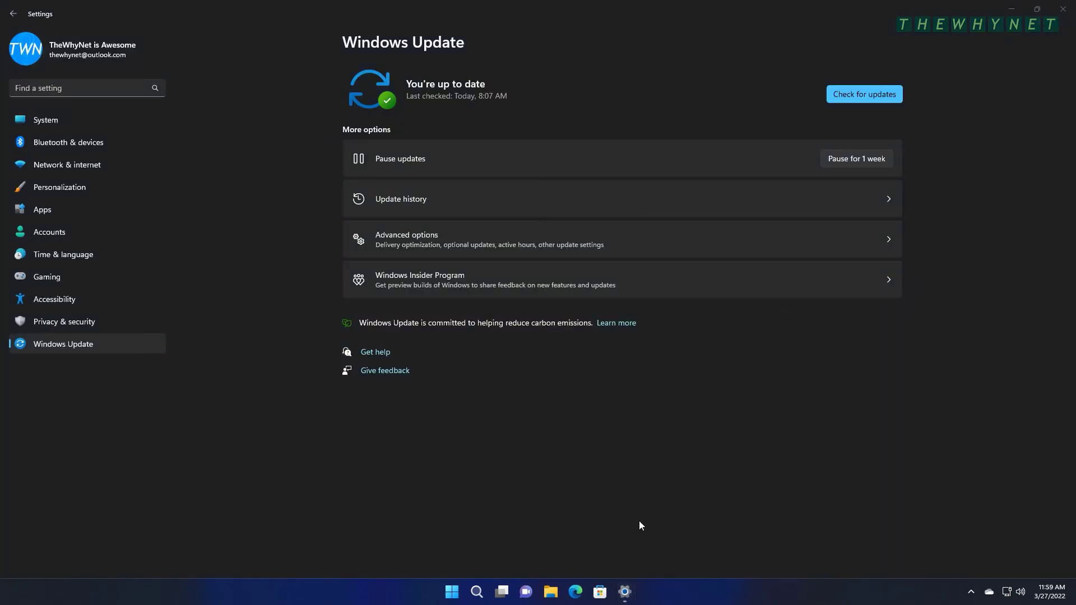
{"action": "left_click", "coordinate": [1064, 17]}
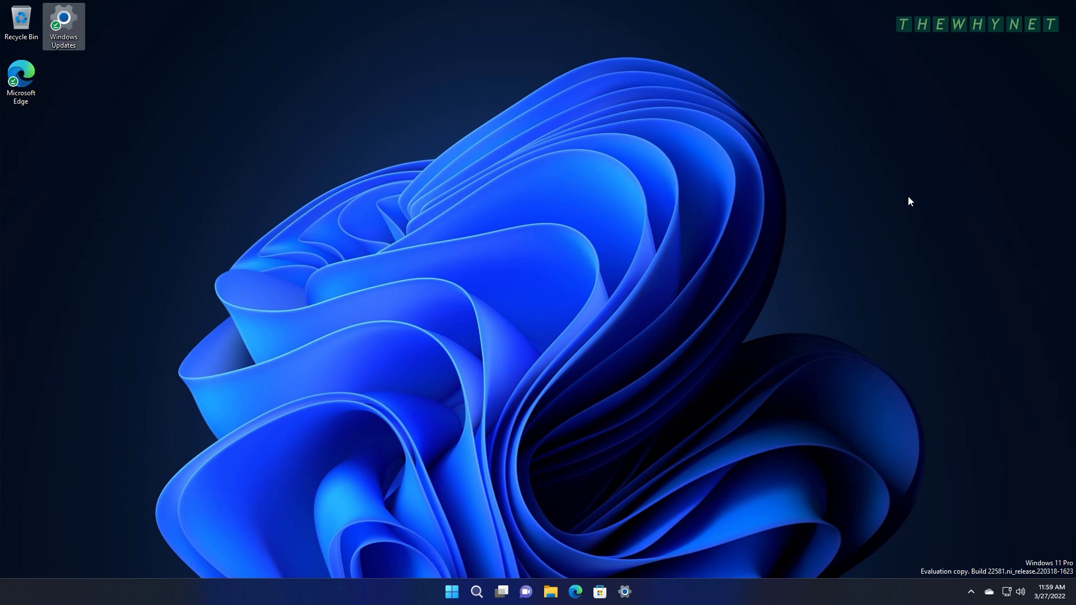
{"action": "left_click", "coordinate": [626, 592]}
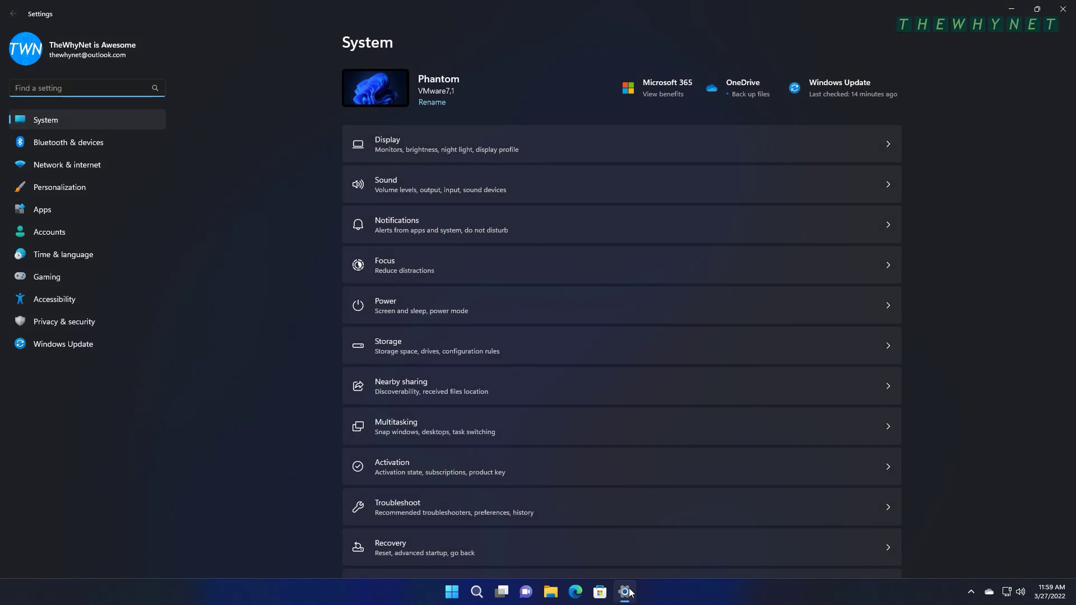